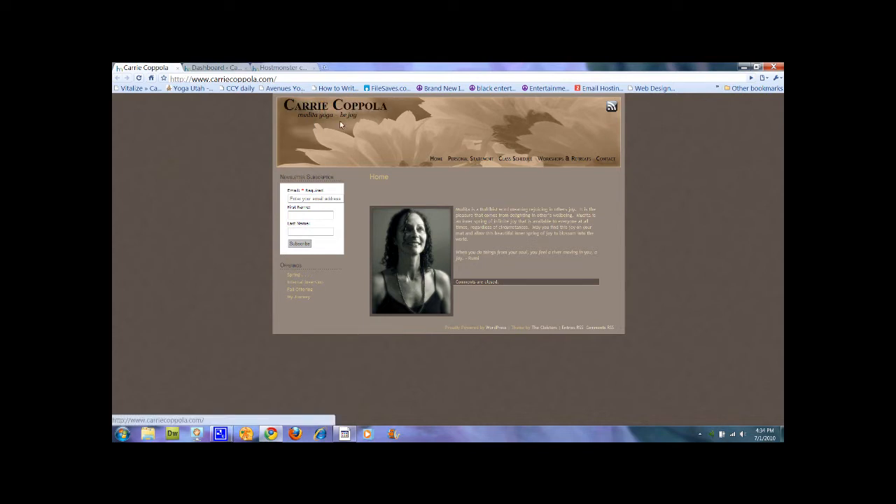
left_click(235, 68)
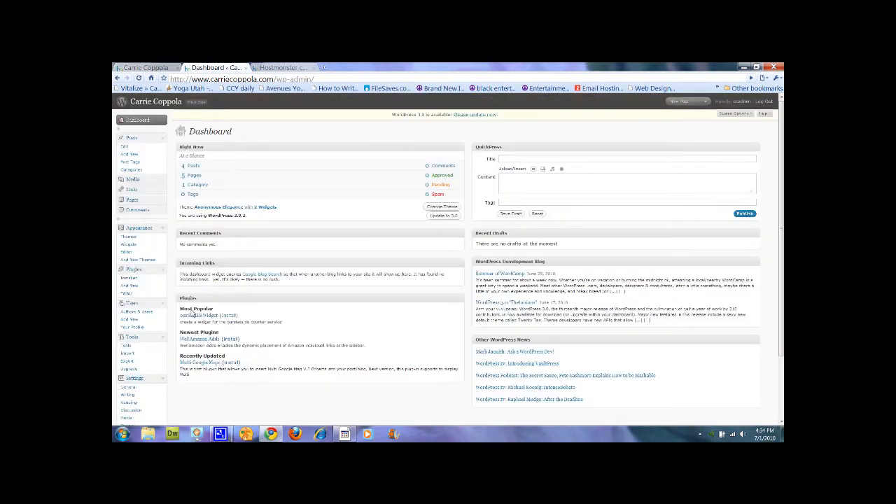
- Open General Settings, select the blog title and tagline text, then minimize the browser
left_click(130, 386)
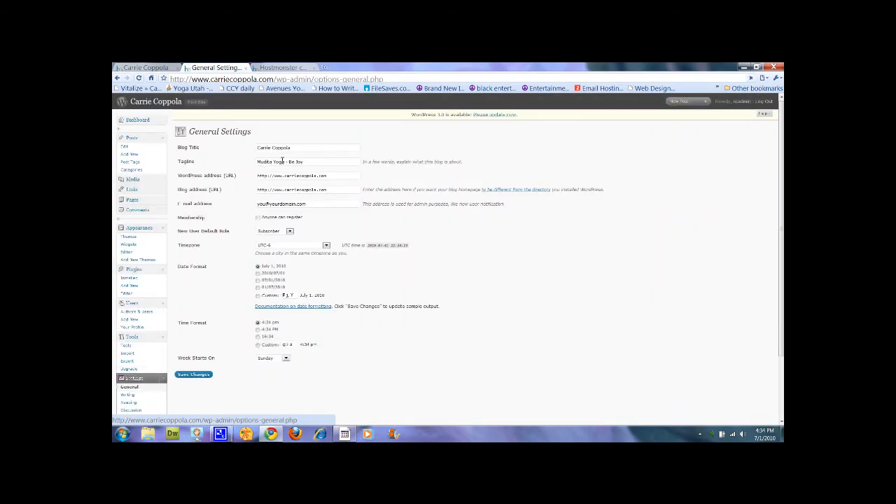
triple_click(304, 148)
triple_click(310, 162)
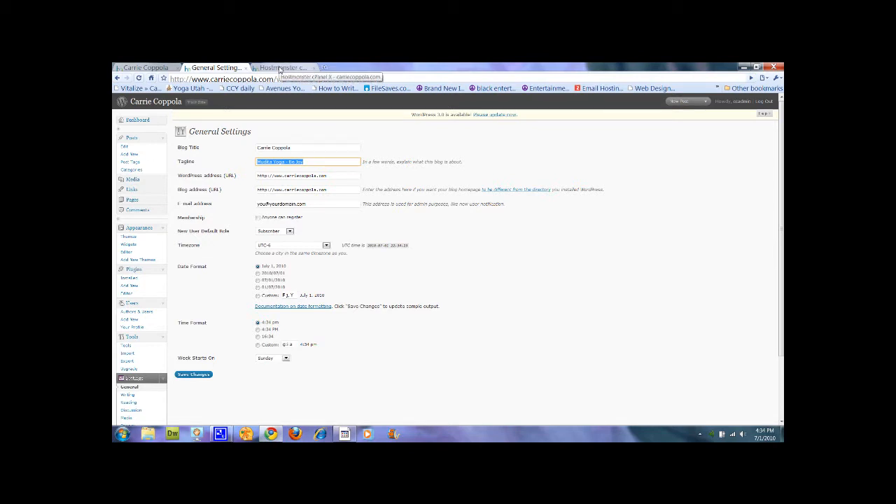
left_click(744, 67)
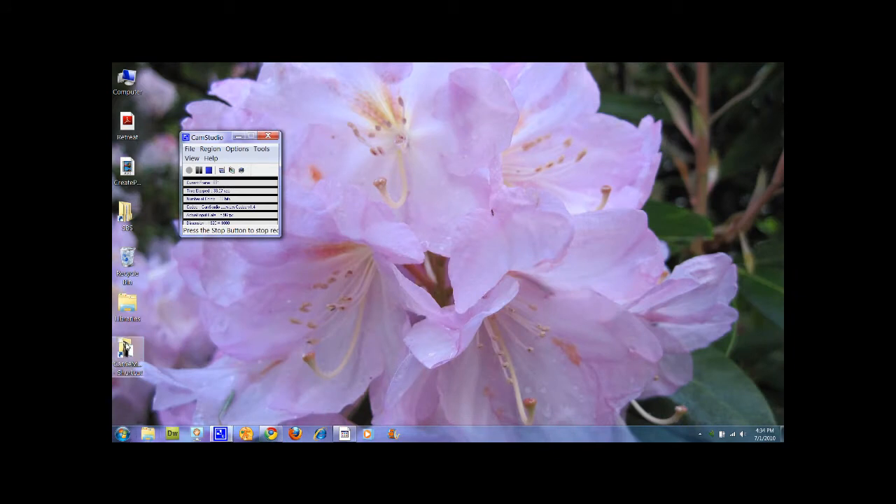
left_click(201, 334)
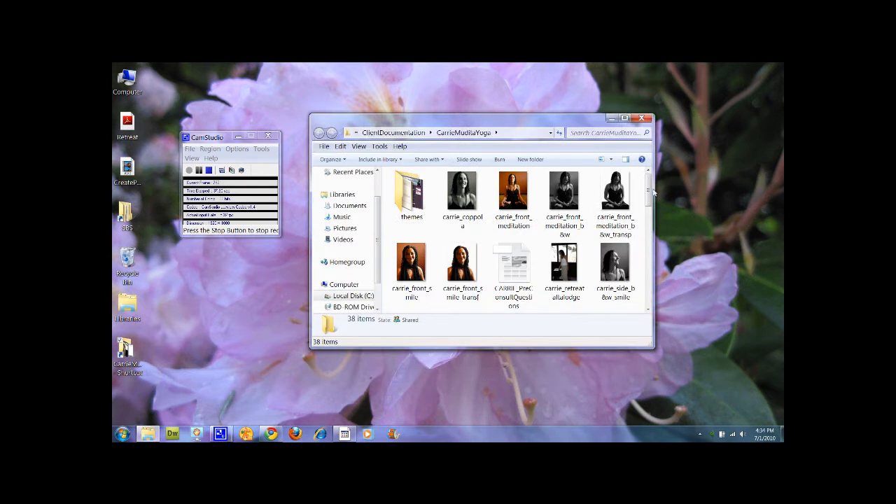
left_click_drag(652, 192, 650, 231)
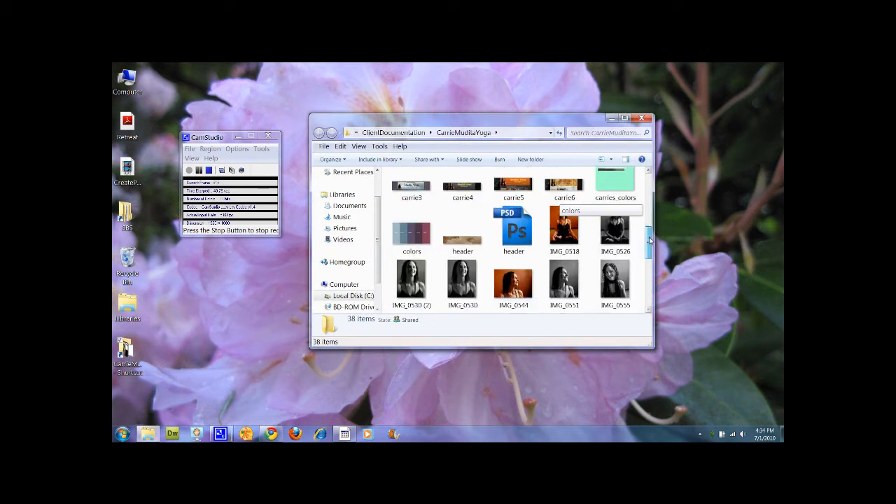
left_click(468, 249)
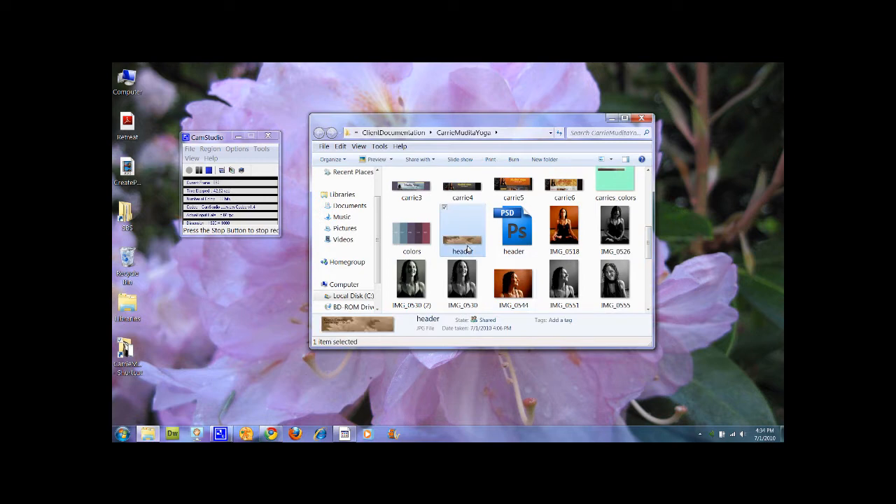
double_click(468, 249)
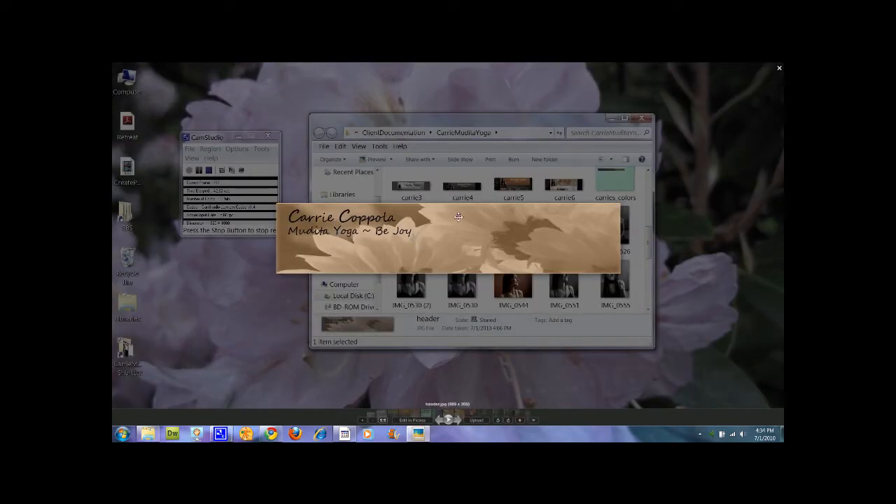
left_click(512, 118)
mouse_move(271, 435)
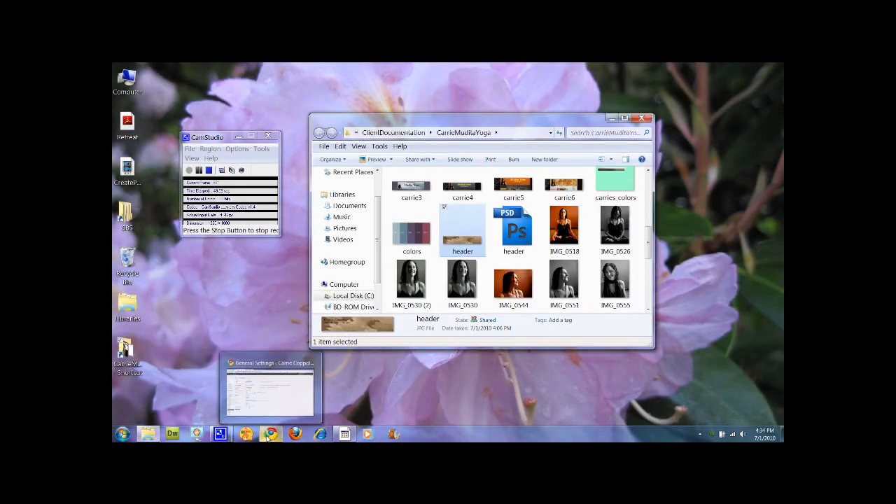
left_click(274, 361)
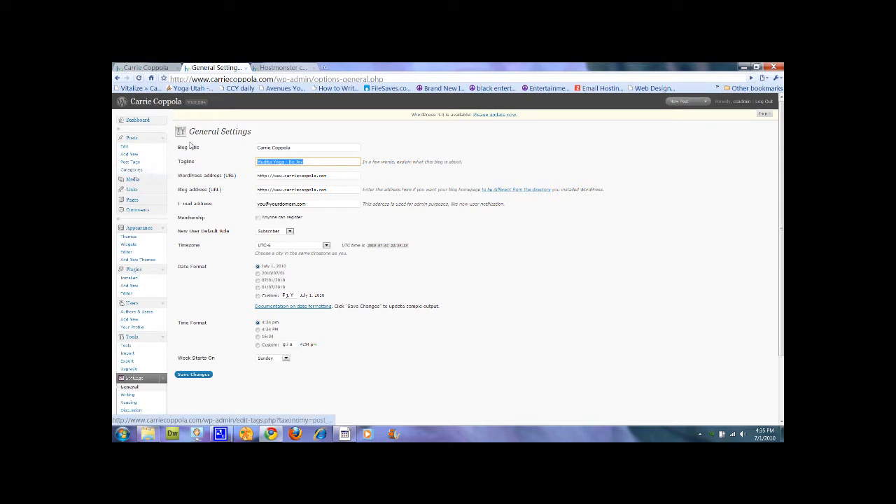
- Switch Chrome to the Hostmonster cPanel tab
left_click(280, 68)
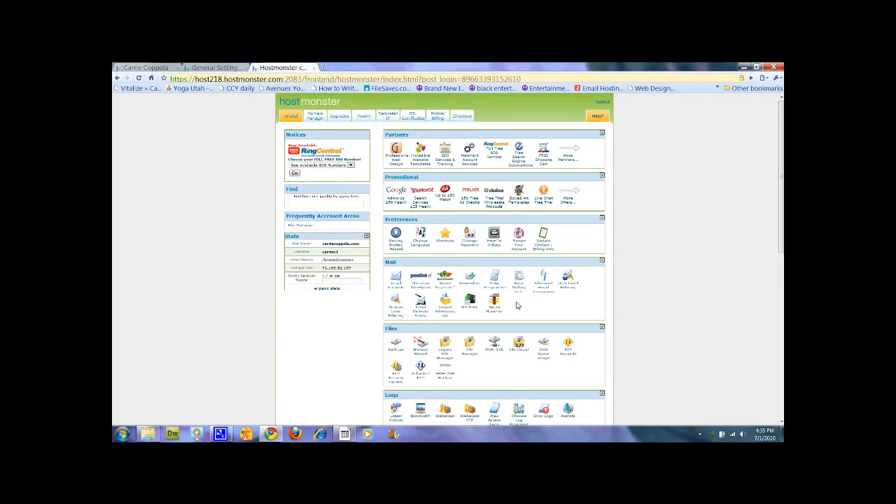
- Launch File Manager on the Home Directory in a new tab
left_click(471, 355)
right_click(471, 355)
left_click(469, 355)
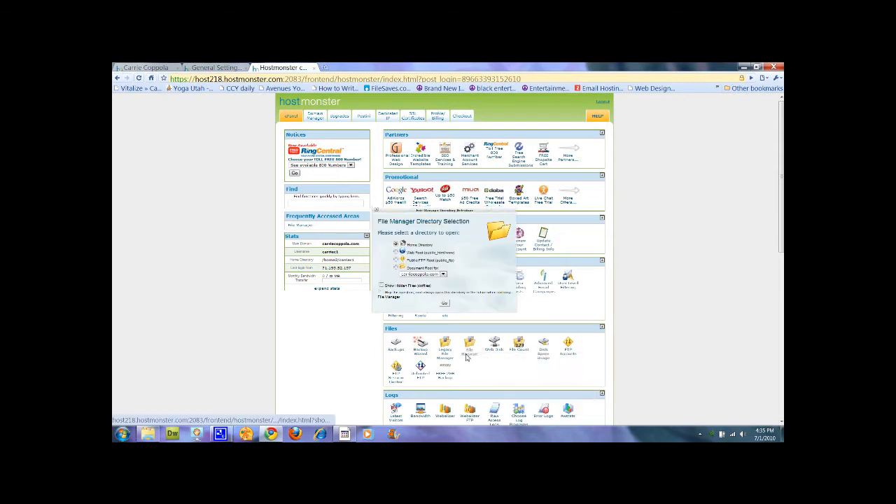
left_click(443, 303)
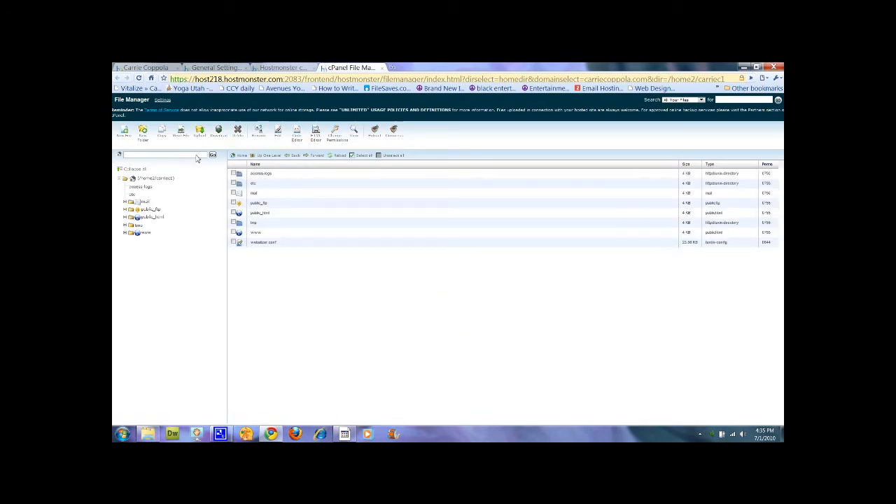
- Browse to public_html/wp-content/themes/anonymous-elegance/images and download the current header.jpg
left_click(149, 218)
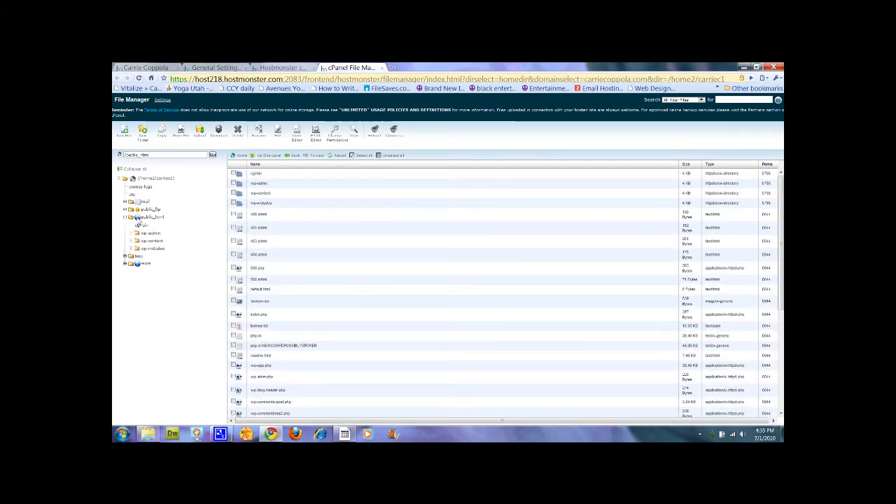
double_click(240, 193)
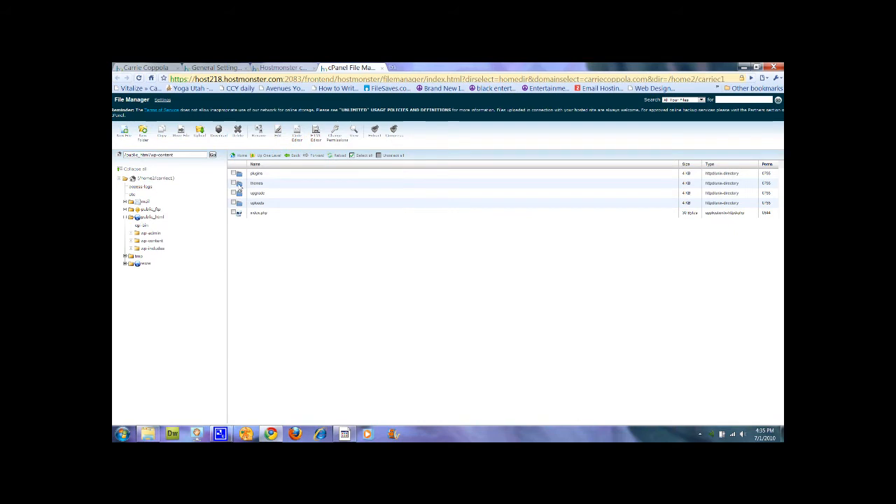
double_click(239, 183)
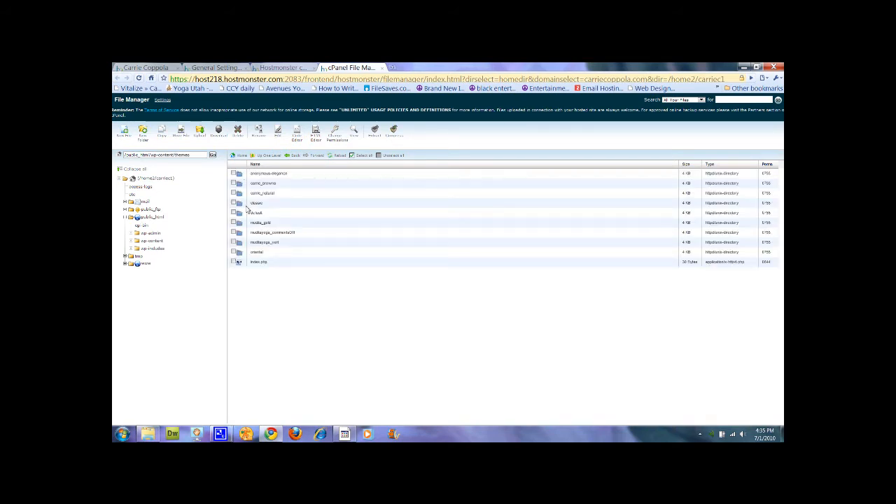
double_click(240, 174)
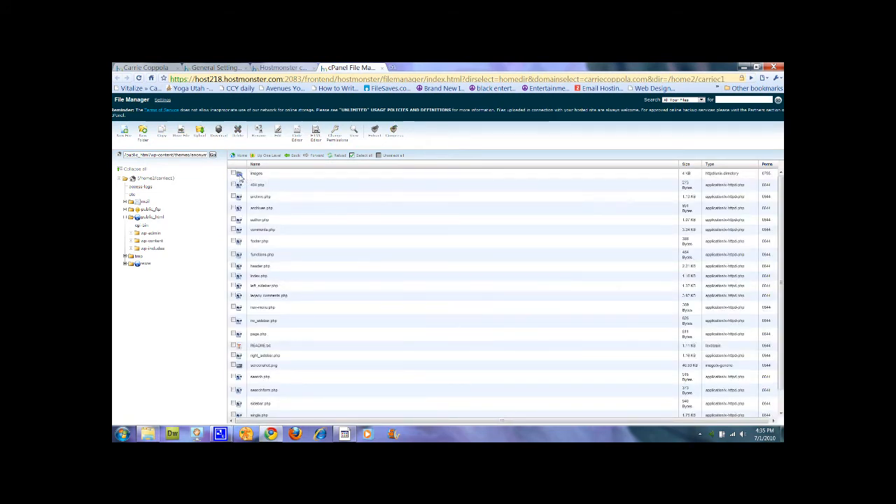
double_click(241, 175)
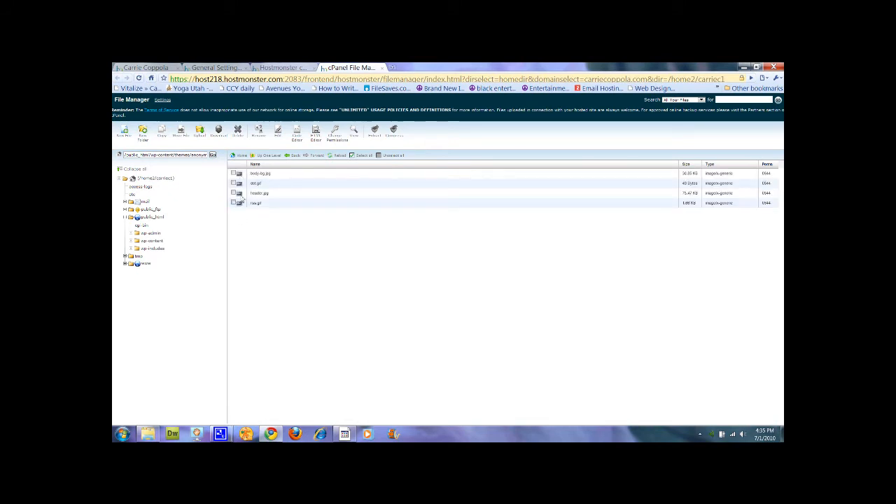
double_click(238, 197)
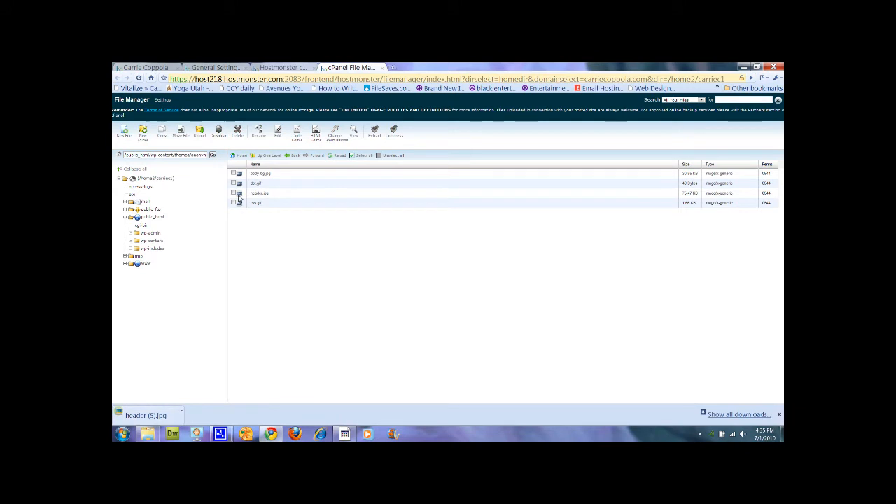
- Check the downloaded header image, then delete the old header.jpg from the images folder
left_click(136, 418)
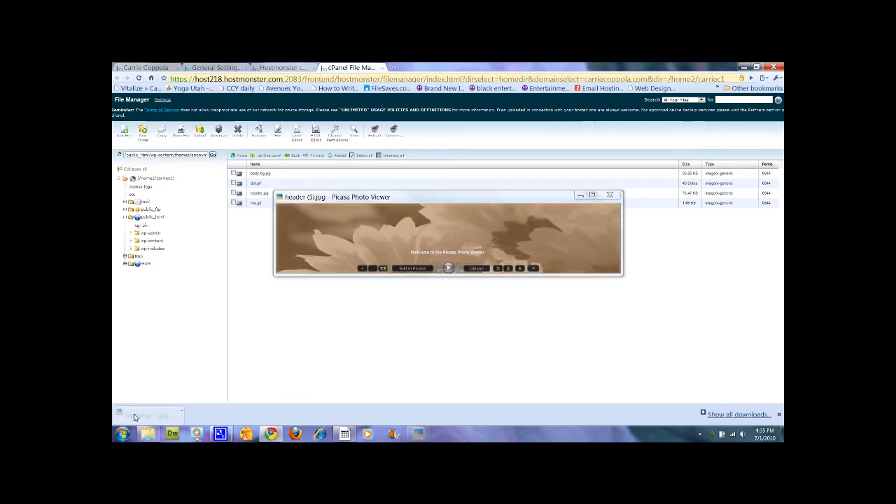
left_click(613, 198)
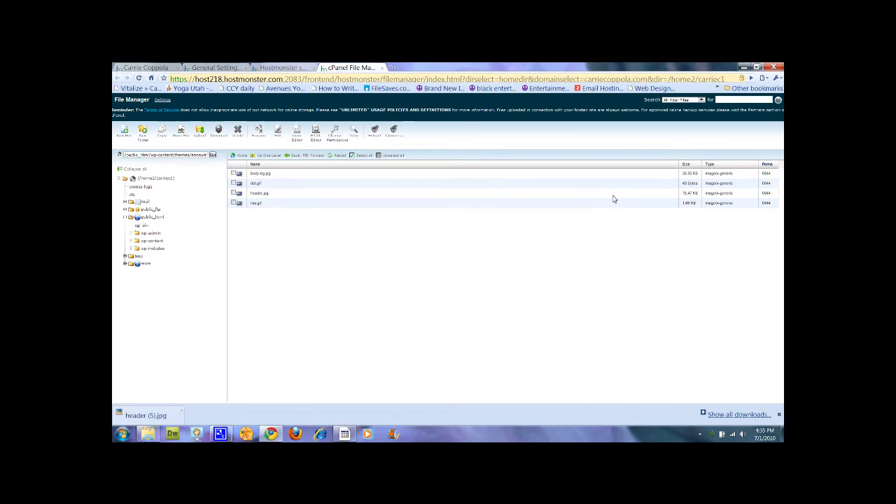
left_click(234, 193)
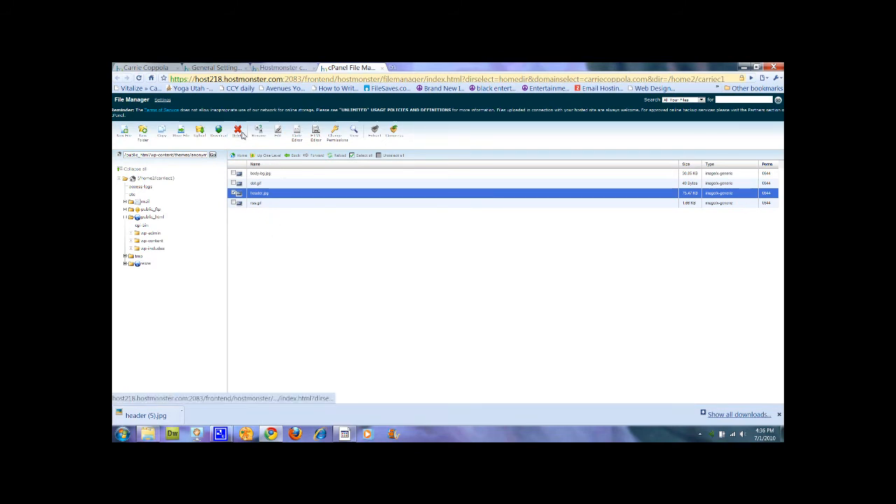
left_click(239, 132)
left_click(501, 270)
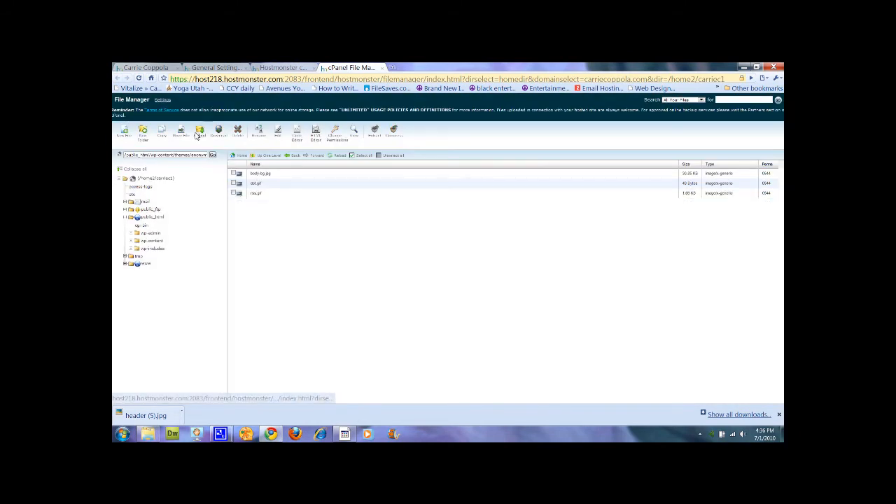
- Upload header.jpg from Desktop > CarrieMuditaYoga and return to the images folder listing
left_click(196, 135)
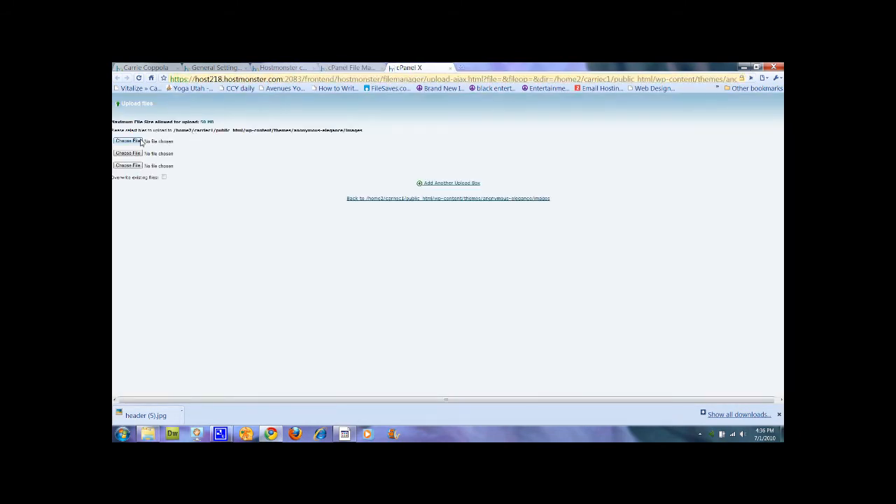
left_click(140, 141)
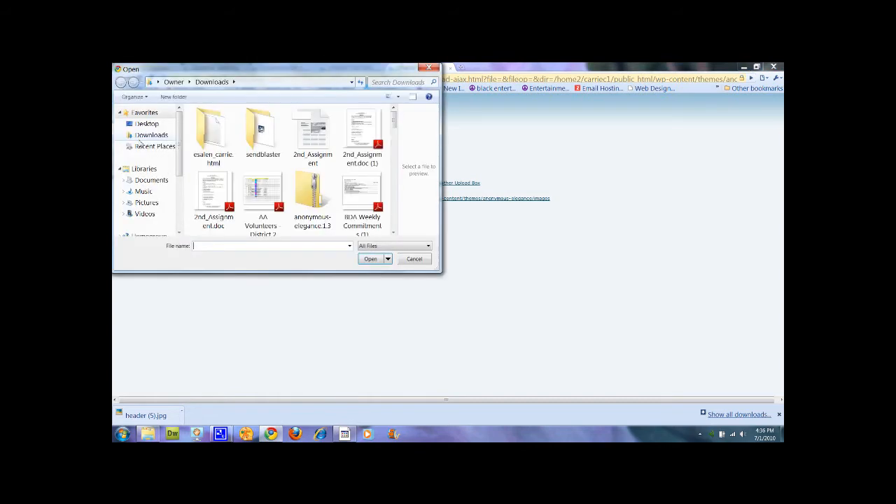
left_click(158, 125)
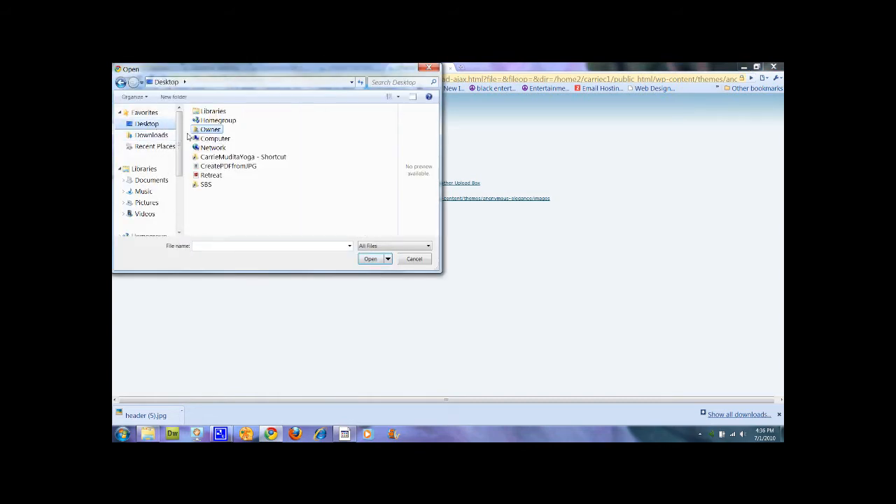
double_click(215, 158)
left_click_drag(395, 125, 389, 174)
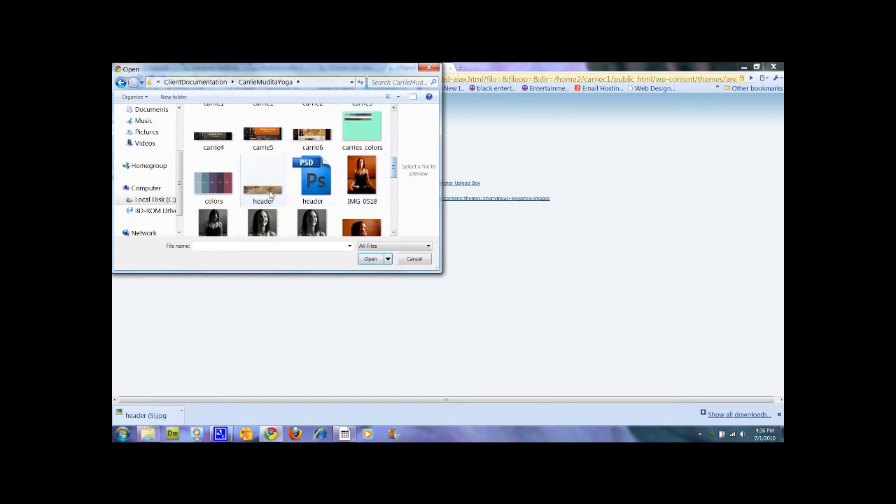
left_click(263, 183)
left_click(370, 259)
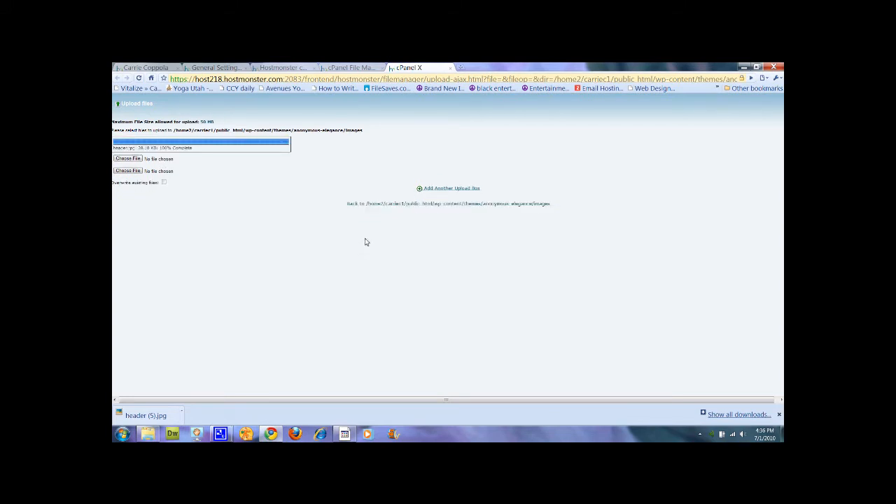
left_click(388, 204)
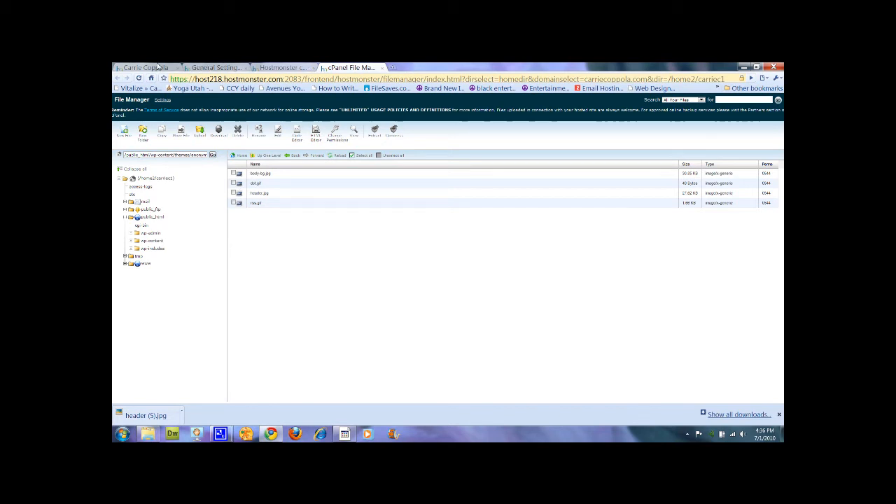
left_click(213, 68)
left_click(153, 67)
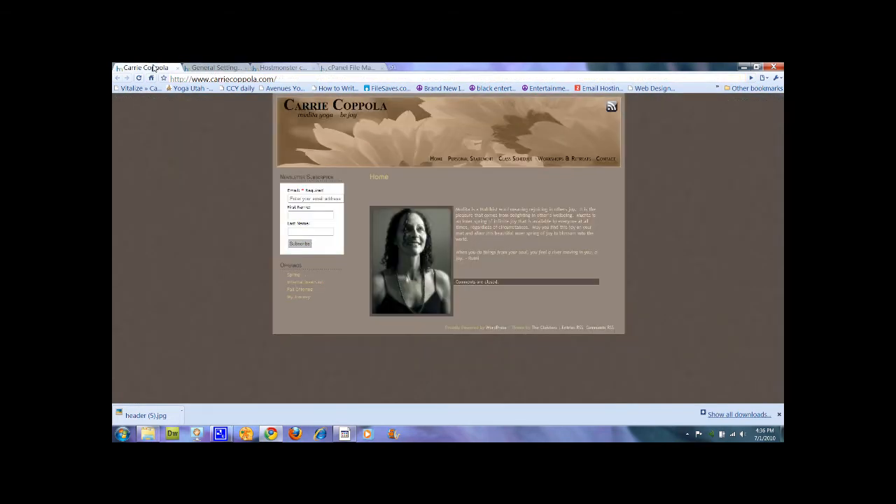
left_click(138, 78)
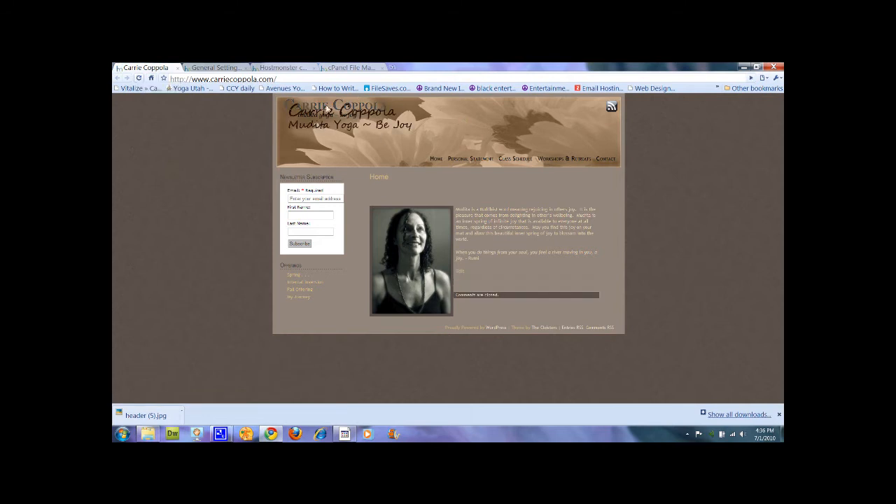
left_click(214, 67)
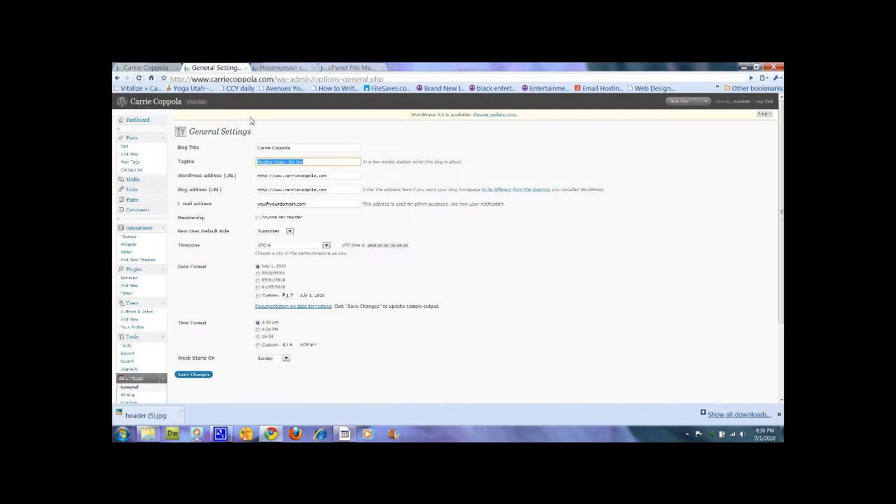
- Delete the tagline and blog title, save, and reload the live site to check the header
key("BackSpace")
triple_click(300, 150)
key("BackSpace")
left_click(194, 374)
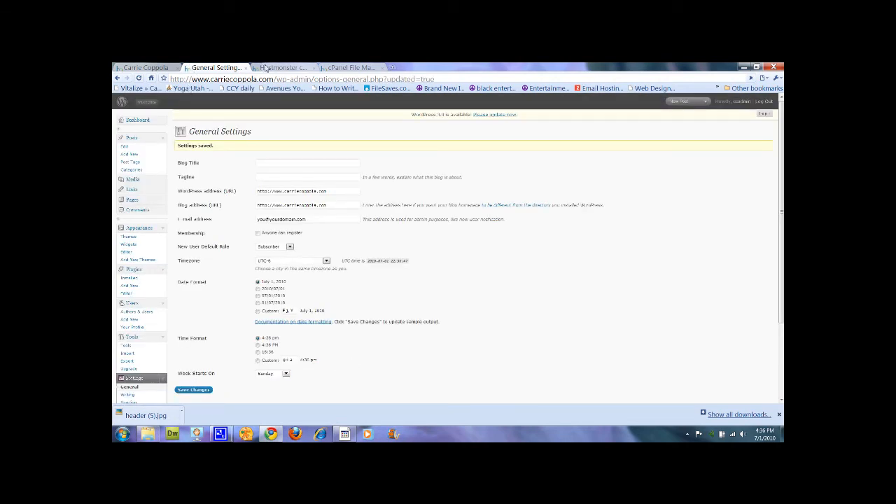
left_click(132, 68)
left_click(139, 78)
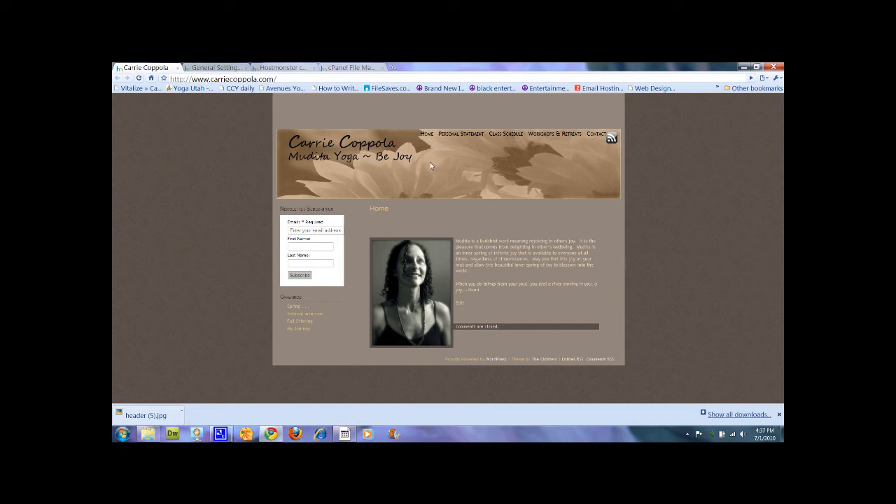
- Set the tagline to '.', save, and reload the live site to see the layout change
left_click(217, 67)
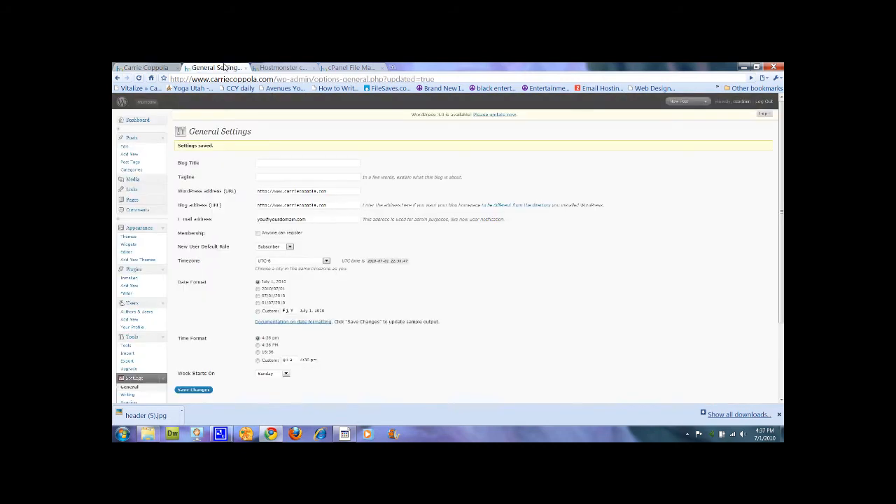
left_click(285, 179)
type(".")
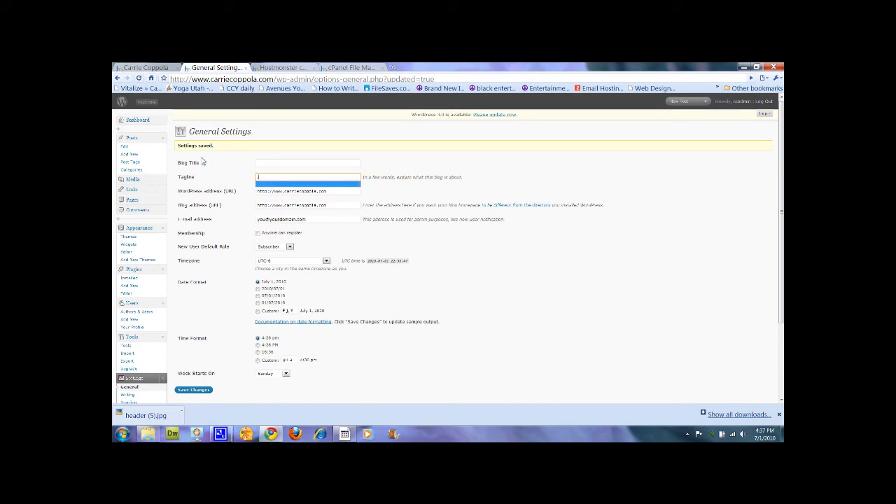
left_click(179, 390)
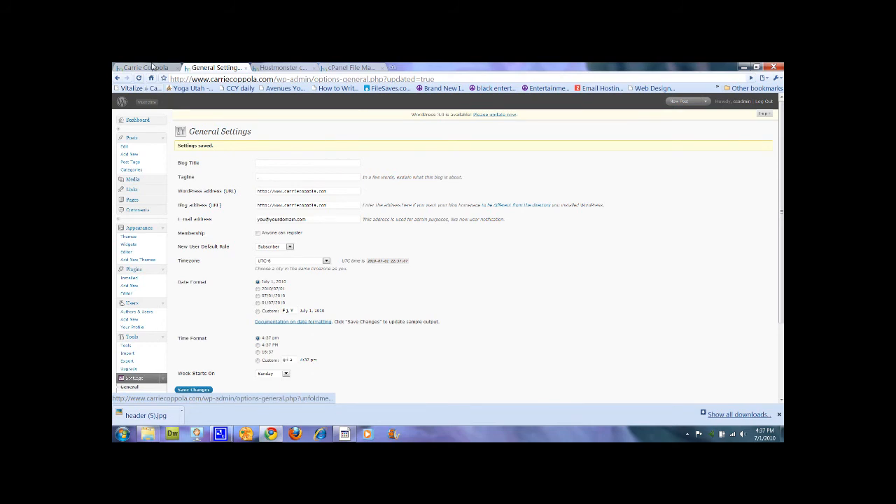
left_click(152, 68)
left_click(139, 78)
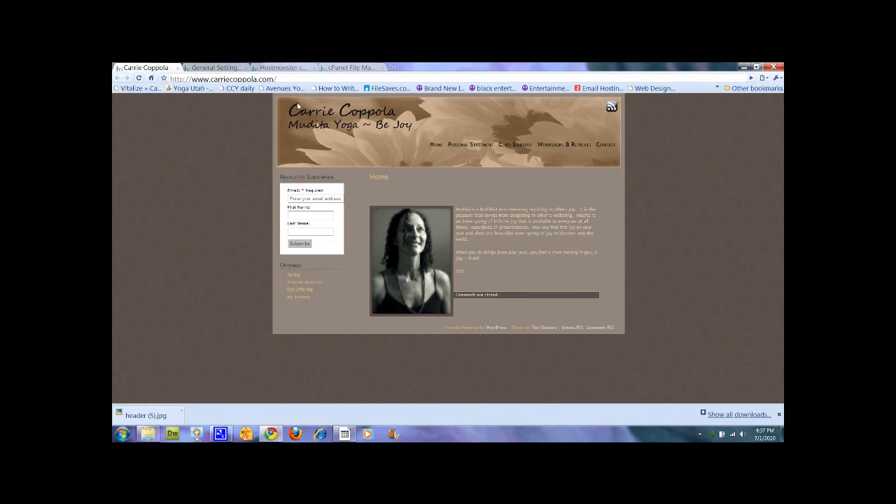
- Re-edit the tagline and save General Settings twice more, checking the reloaded live site each time
left_click(220, 68)
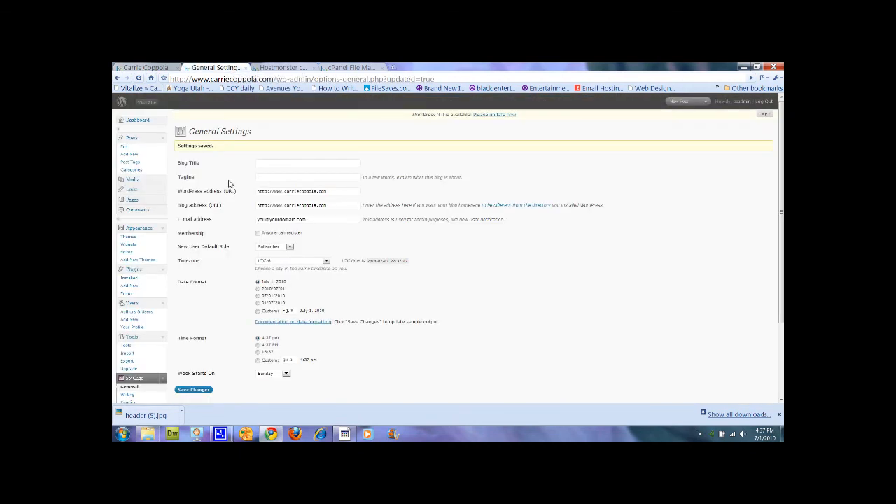
left_click(258, 179)
left_click(202, 390)
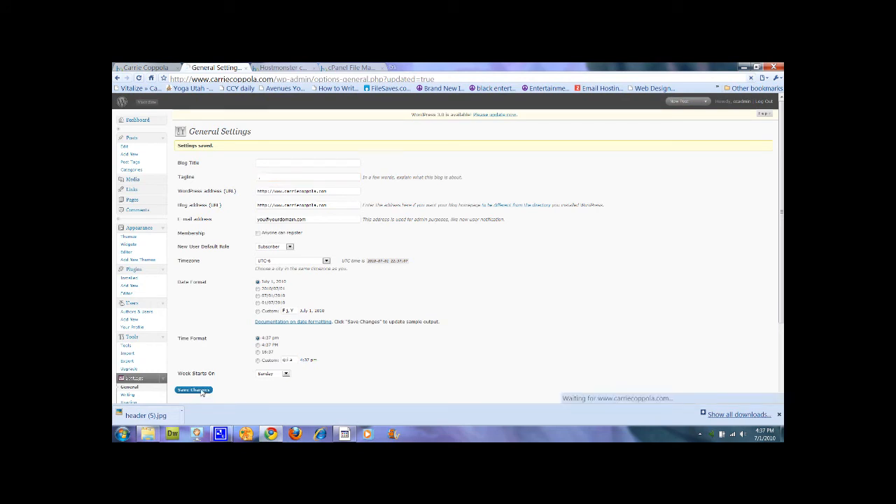
left_click(146, 68)
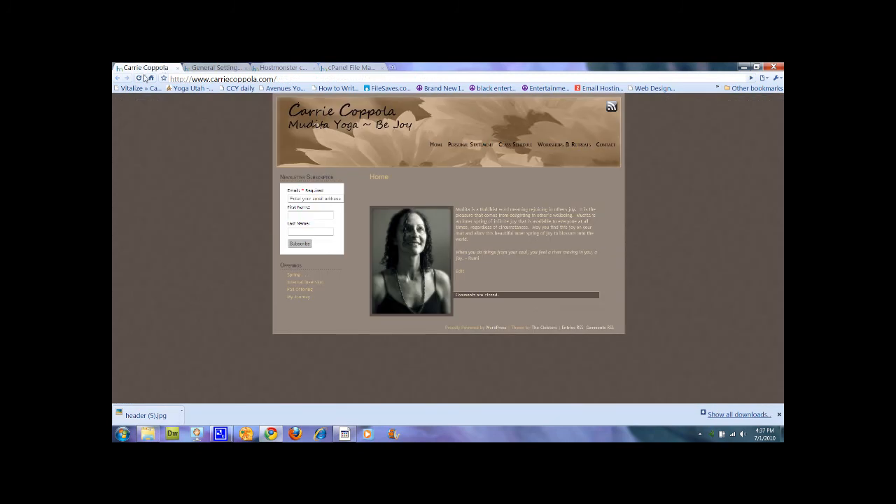
left_click(139, 78)
left_click(202, 69)
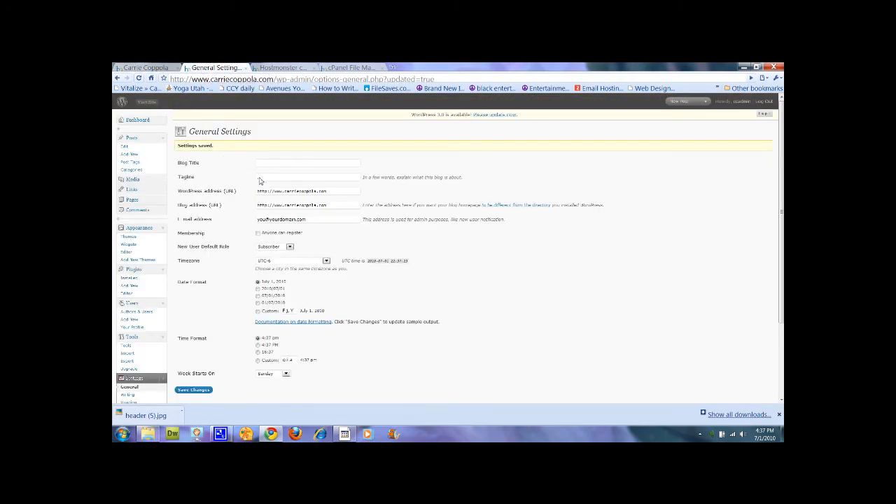
left_click(260, 181)
mouse_move(148, 434)
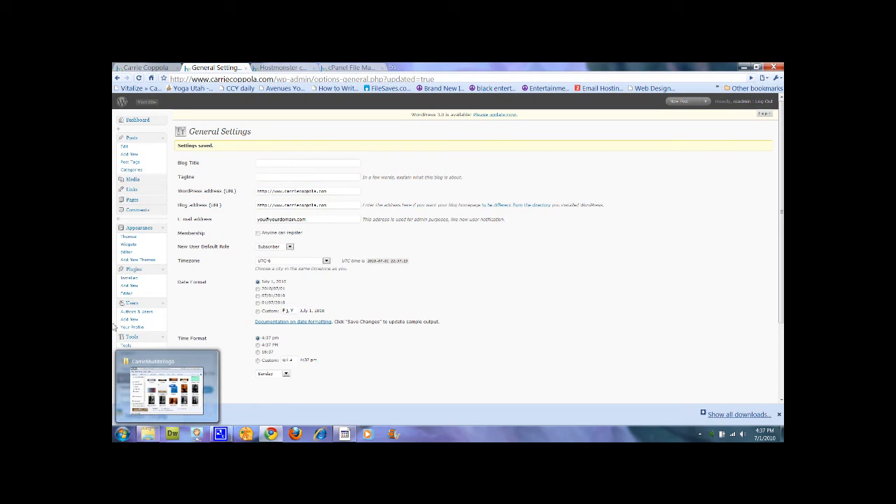
left_click(195, 390)
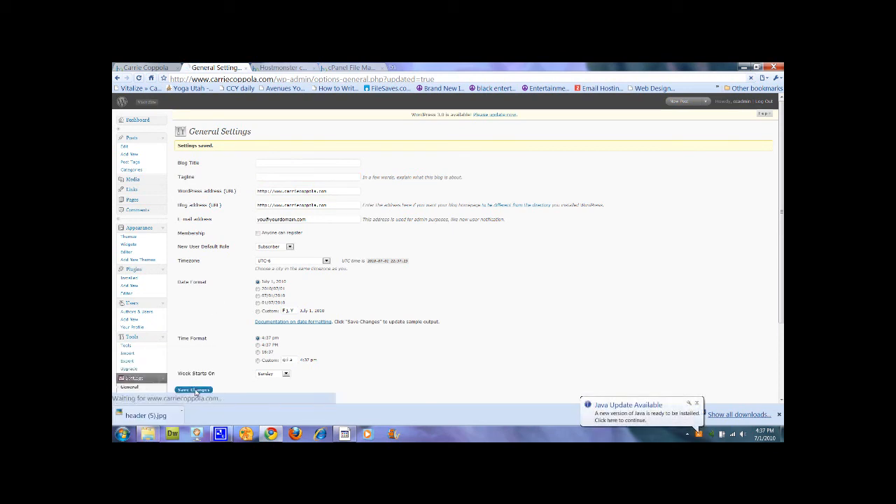
left_click(140, 68)
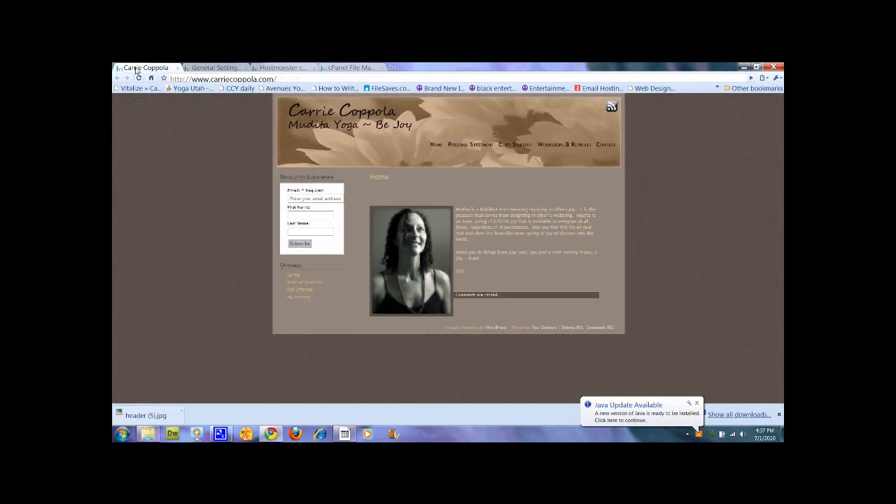
- Restore the WordPress tagline to a single period '.' and save the General Settings
left_click(139, 77)
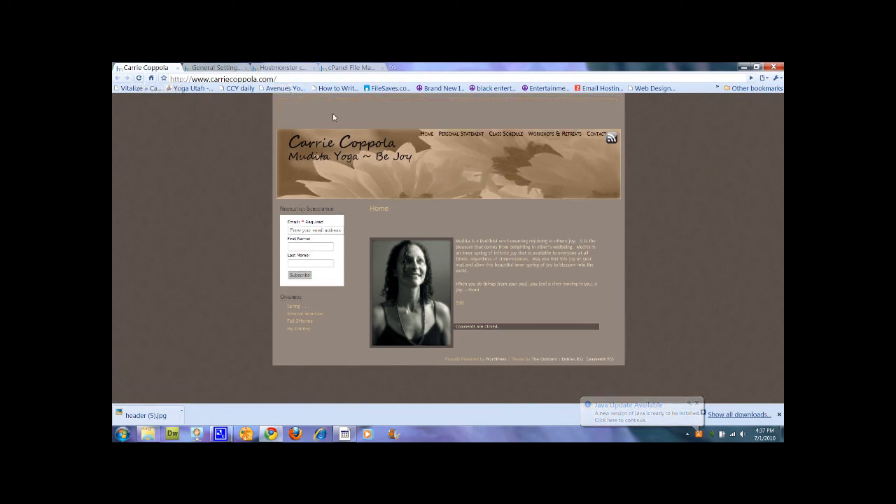
left_click(214, 67)
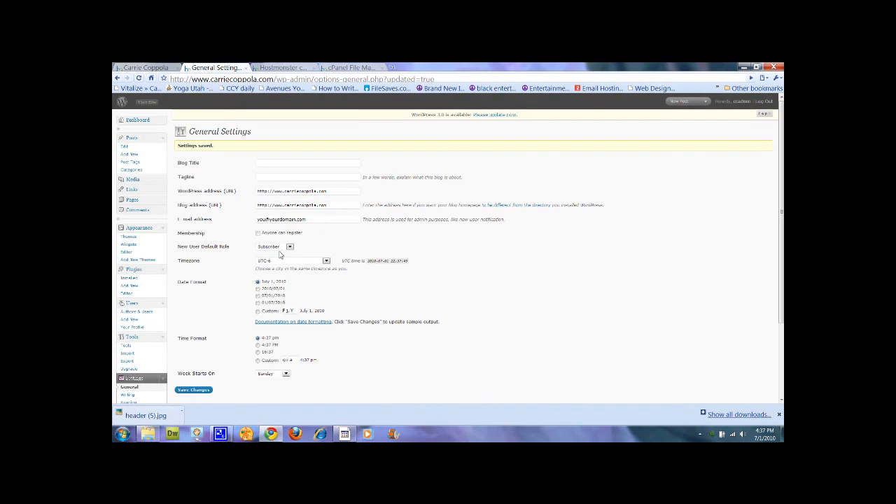
left_click(272, 180)
type(".")
left_click(205, 390)
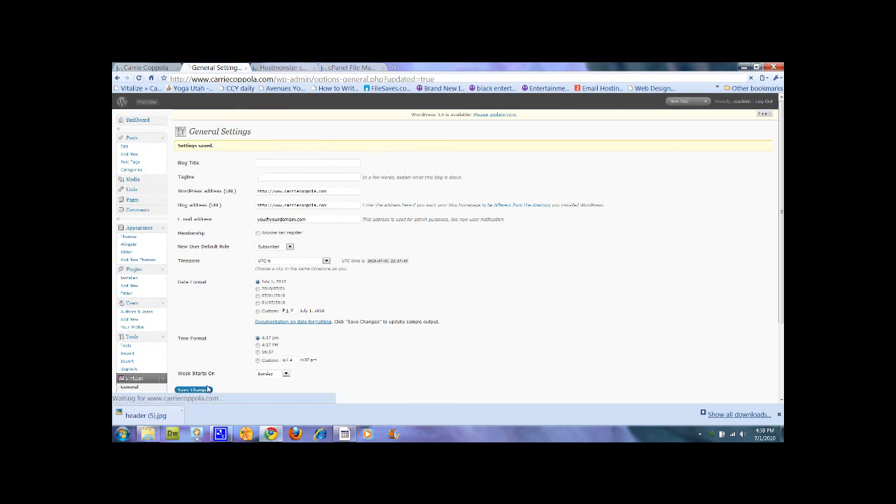
- Reload the live site to confirm the menu sits along the header image's bottom edge
left_click(145, 68)
left_click(139, 78)
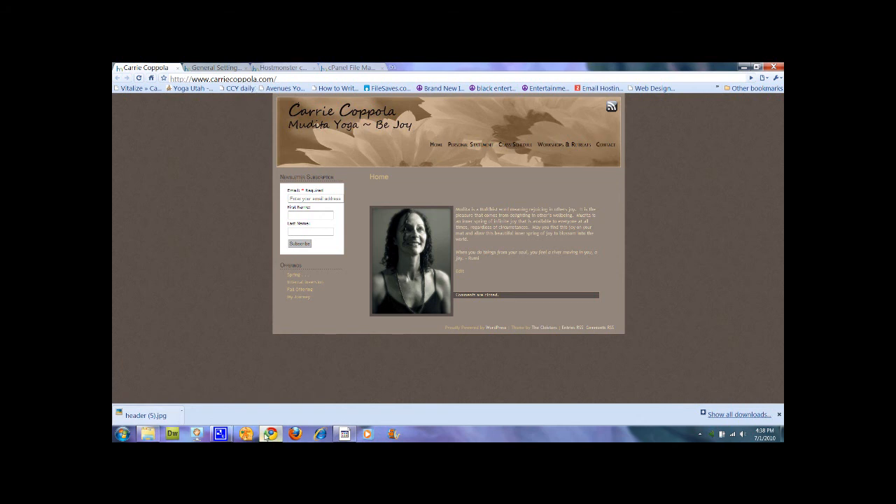
mouse_move(221, 434)
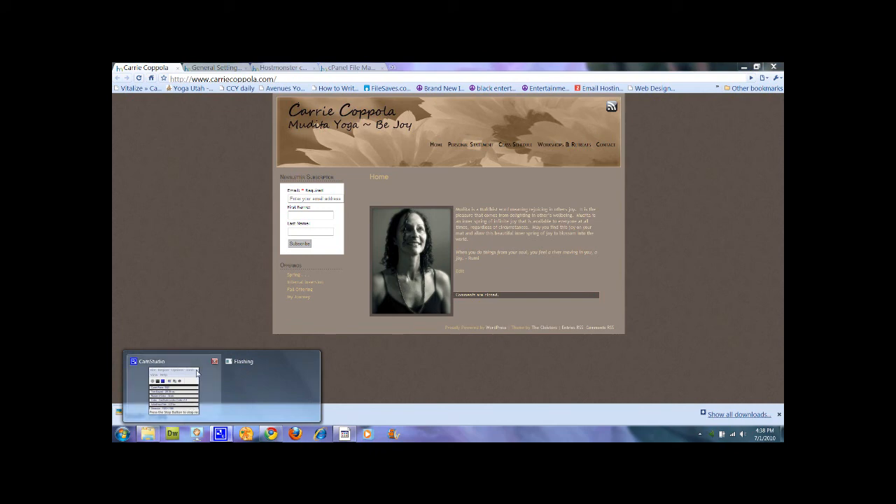